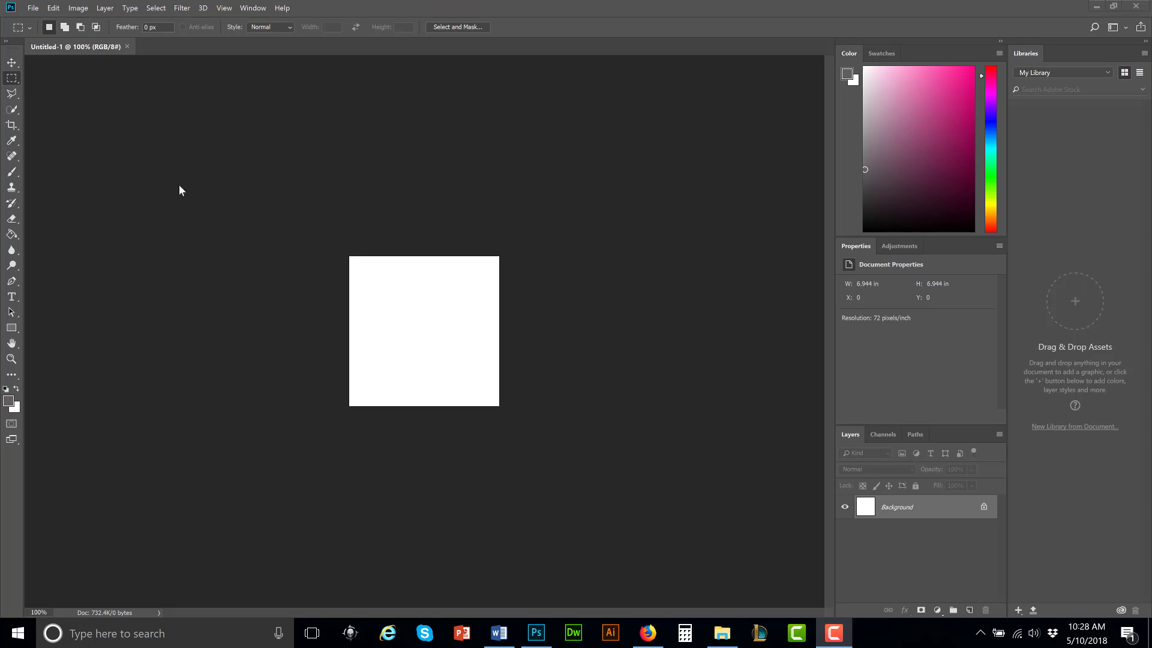
Examine the file, layer and image commands available for the blank document, including the options for creating new layers
{"action": "left_click", "coordinate": [35, 9]}
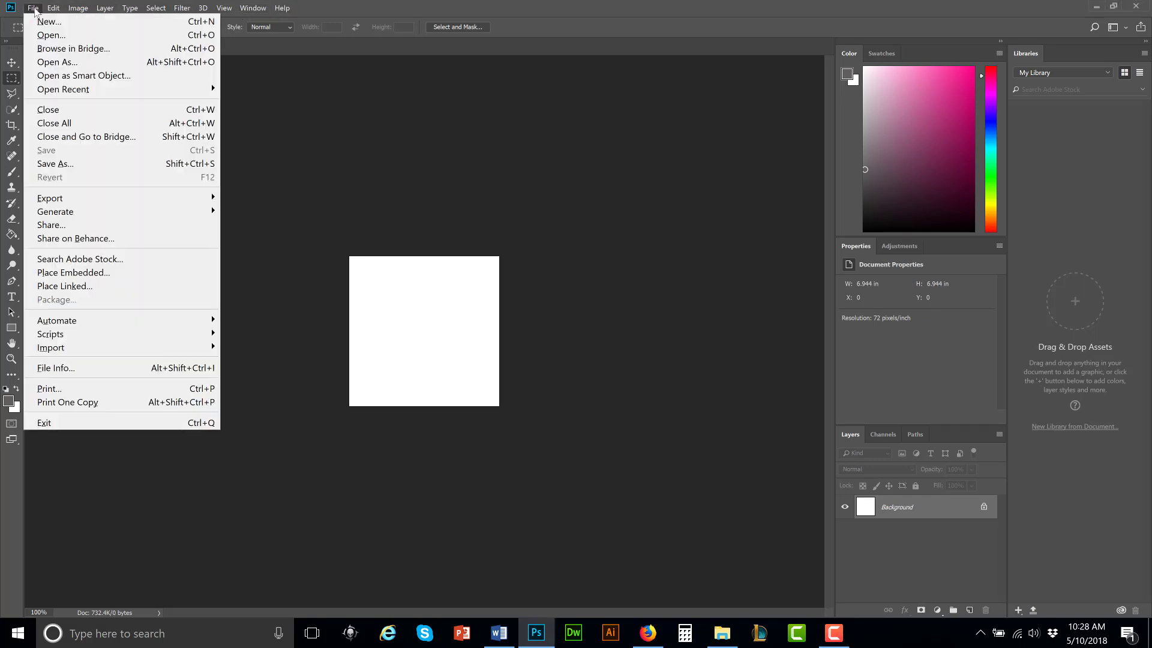
{"action": "mouse_move", "coordinate": [52, 13]}
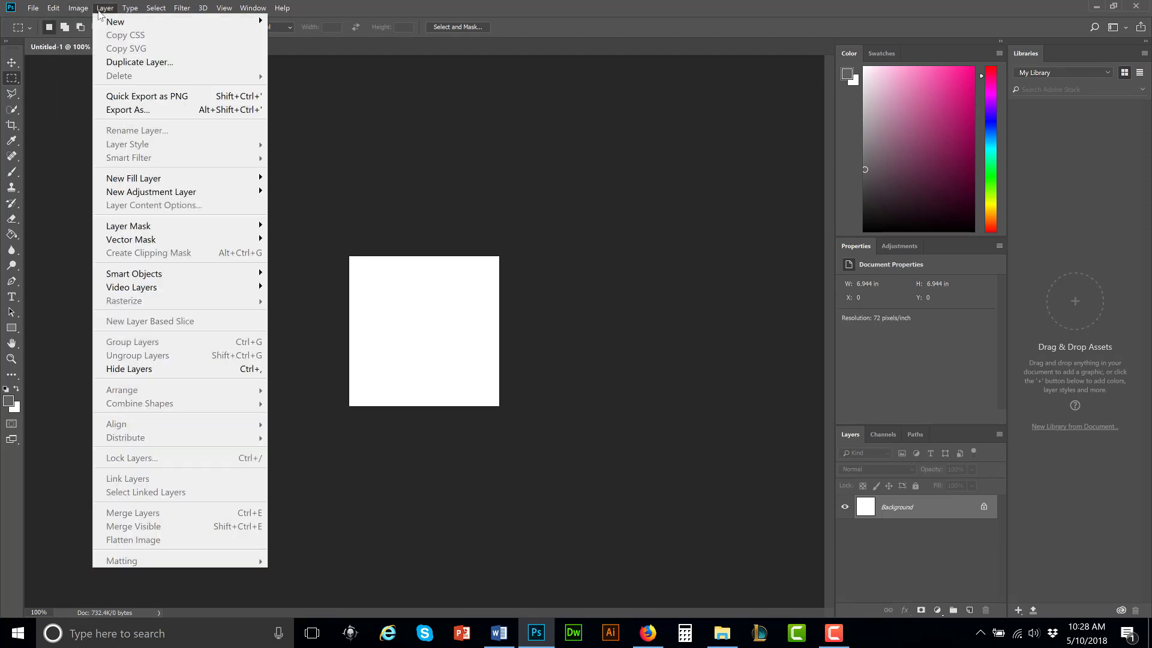
{"action": "left_click", "coordinate": [172, 11]}
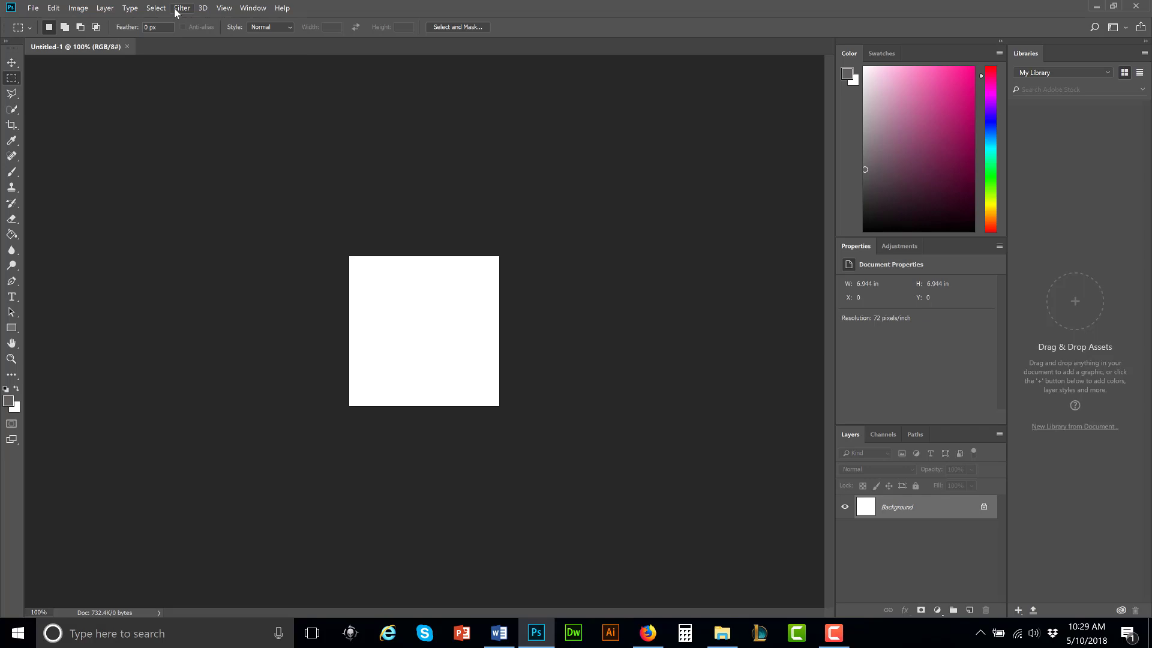
{"action": "left_click", "coordinate": [34, 9]}
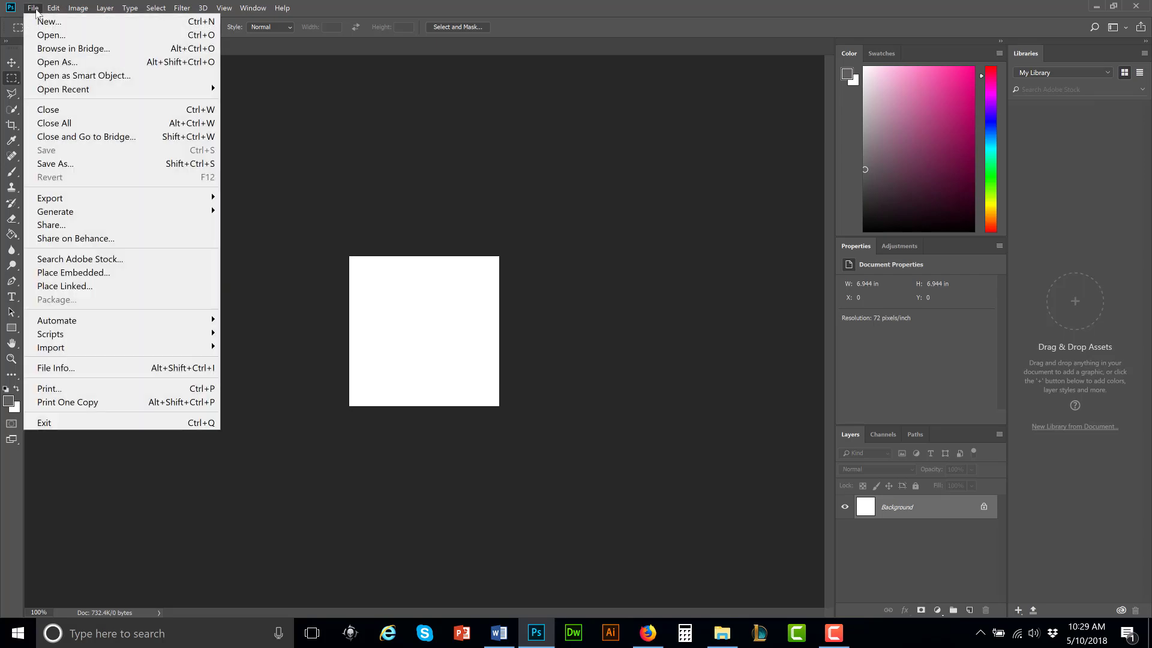
{"action": "left_click", "coordinate": [34, 9]}
{"action": "left_click", "coordinate": [102, 10]}
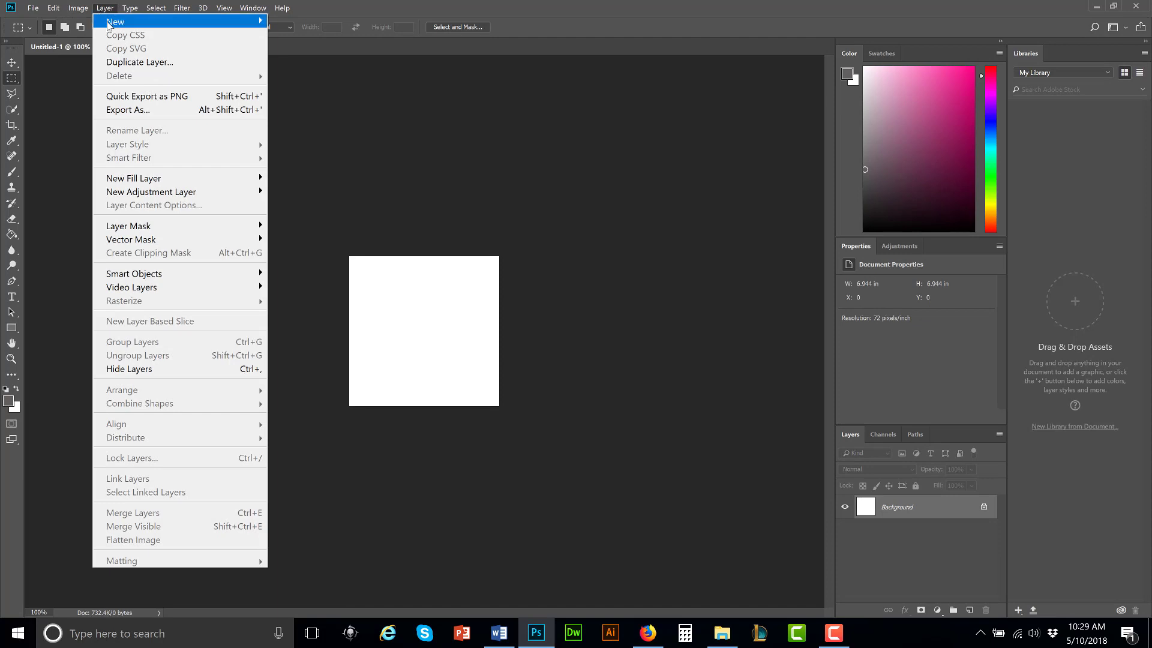
{"action": "mouse_move", "coordinate": [109, 24]}
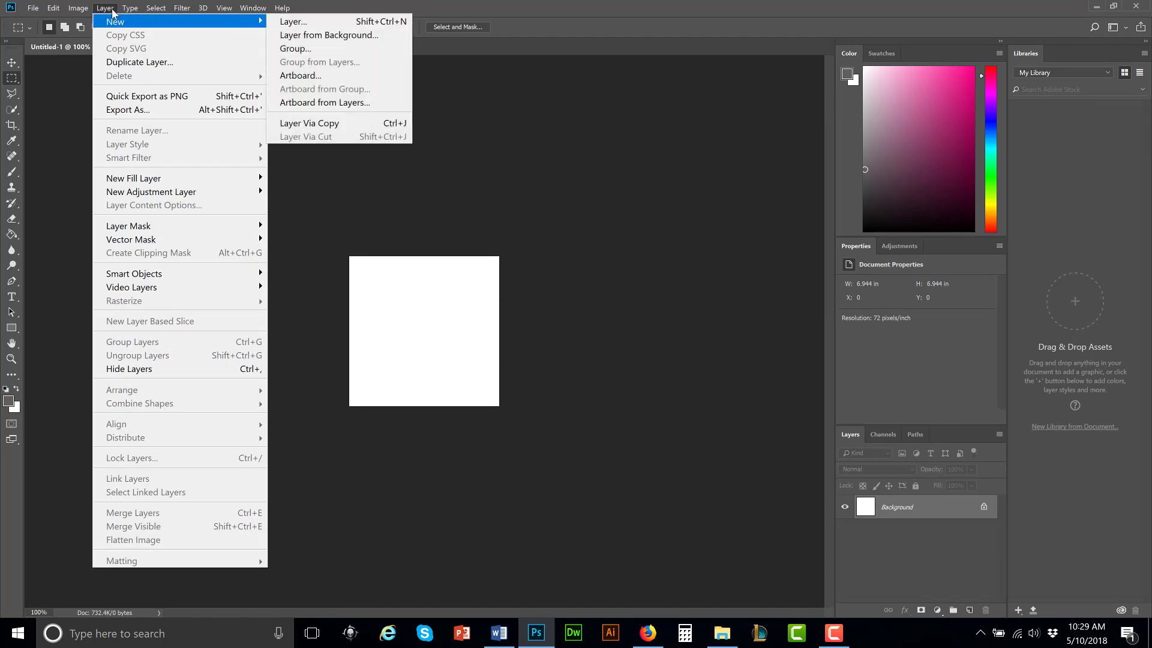
{"action": "left_click", "coordinate": [344, 22]}
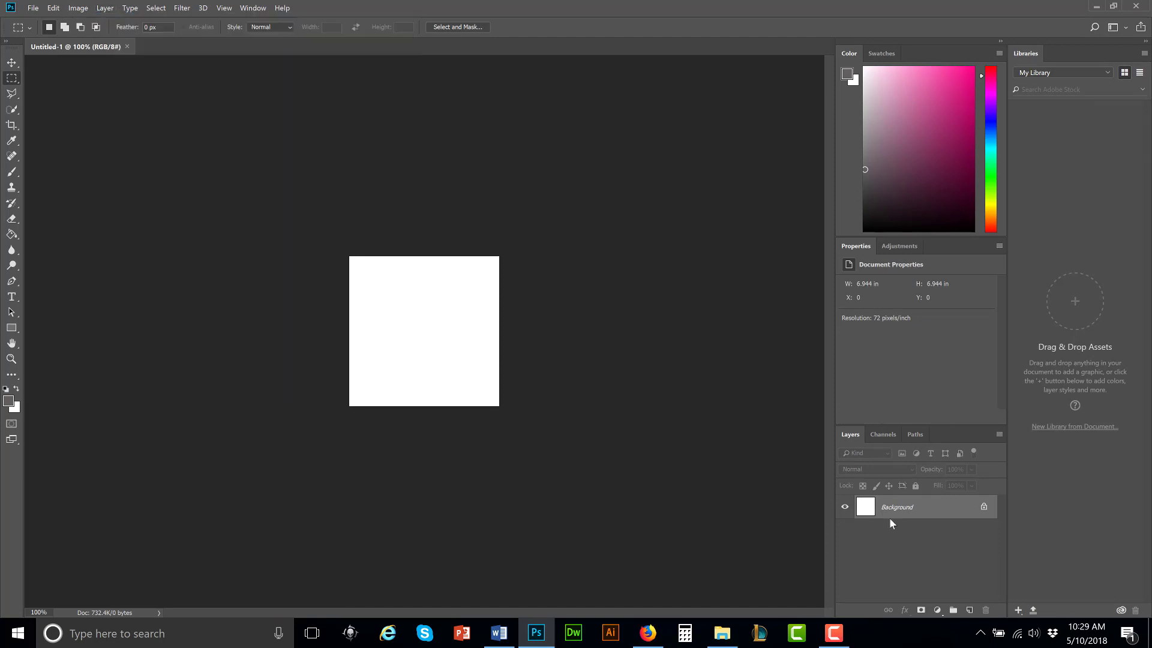
{"action": "left_click", "coordinate": [69, 9]}
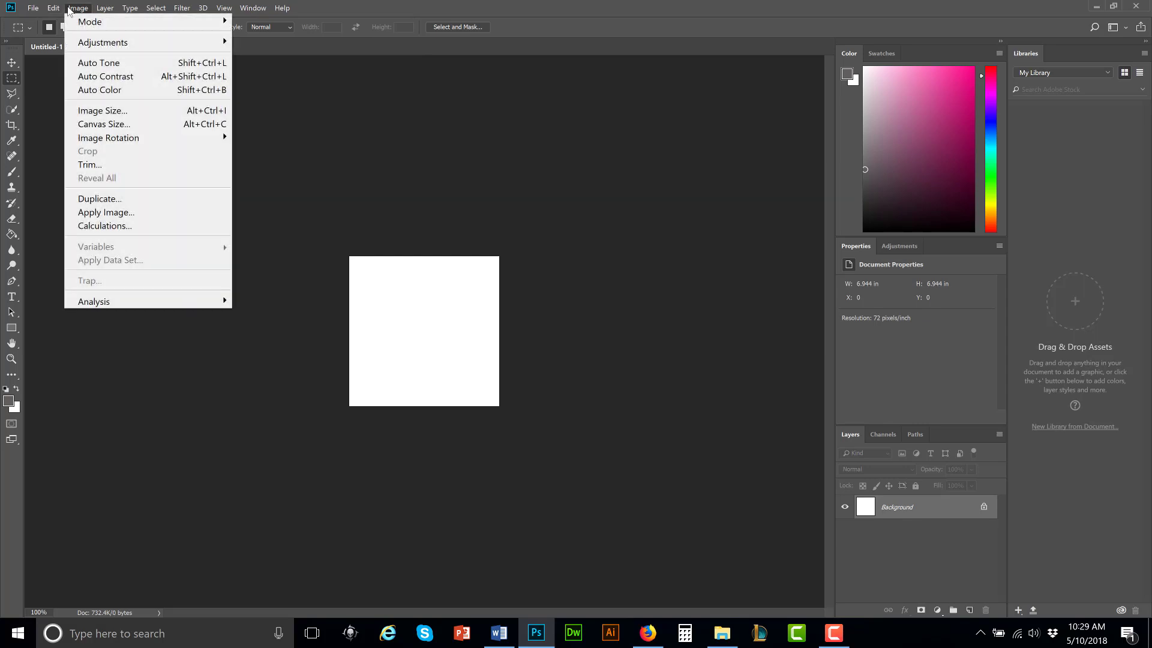
{"action": "left_click", "coordinate": [156, 7]}
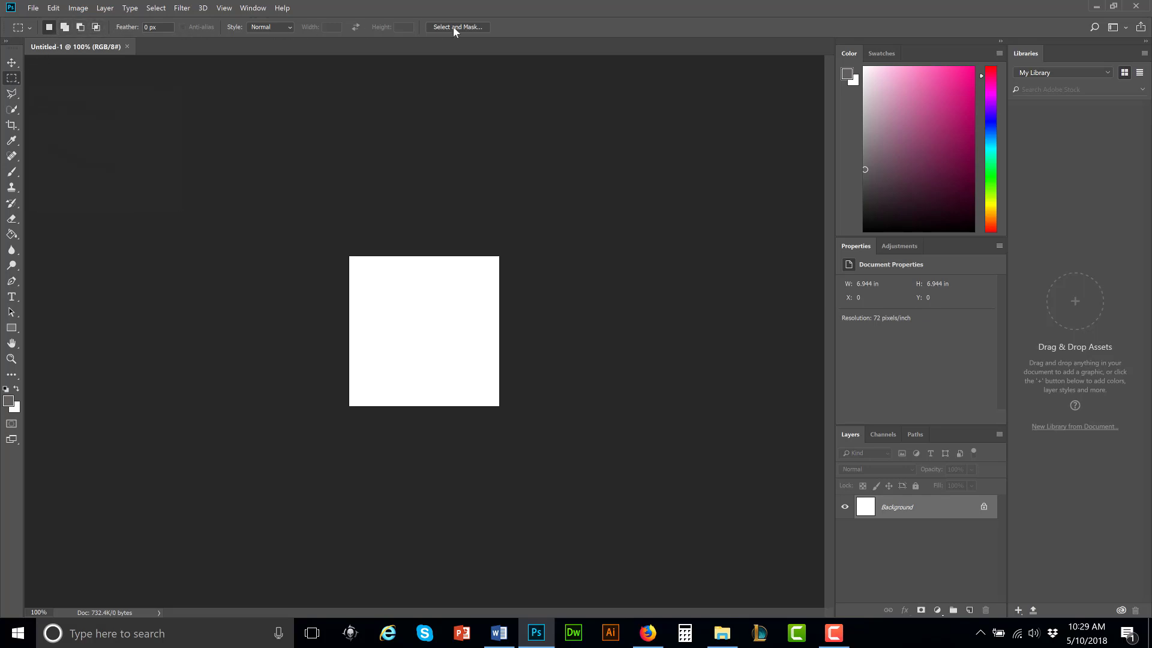
Compare the options of the Crop, Move, Rectangular Marquee, Polygonal Lasso, Quick Selection and Eyedropper tools
{"action": "left_click", "coordinate": [11, 126]}
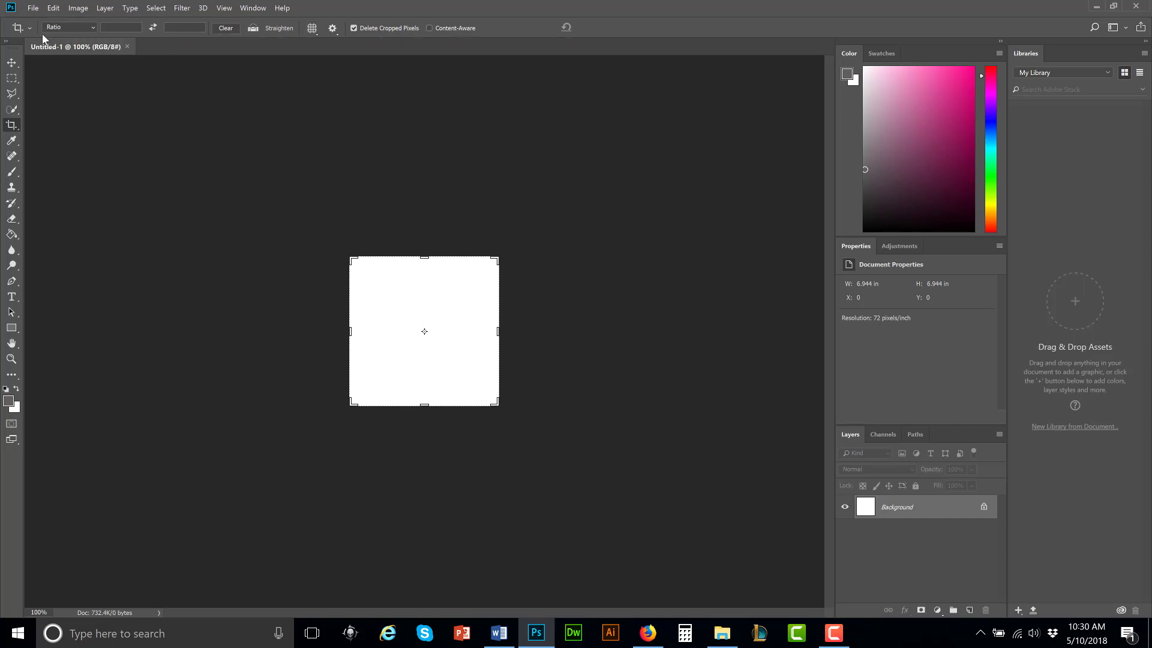
{"action": "left_click", "coordinate": [12, 64]}
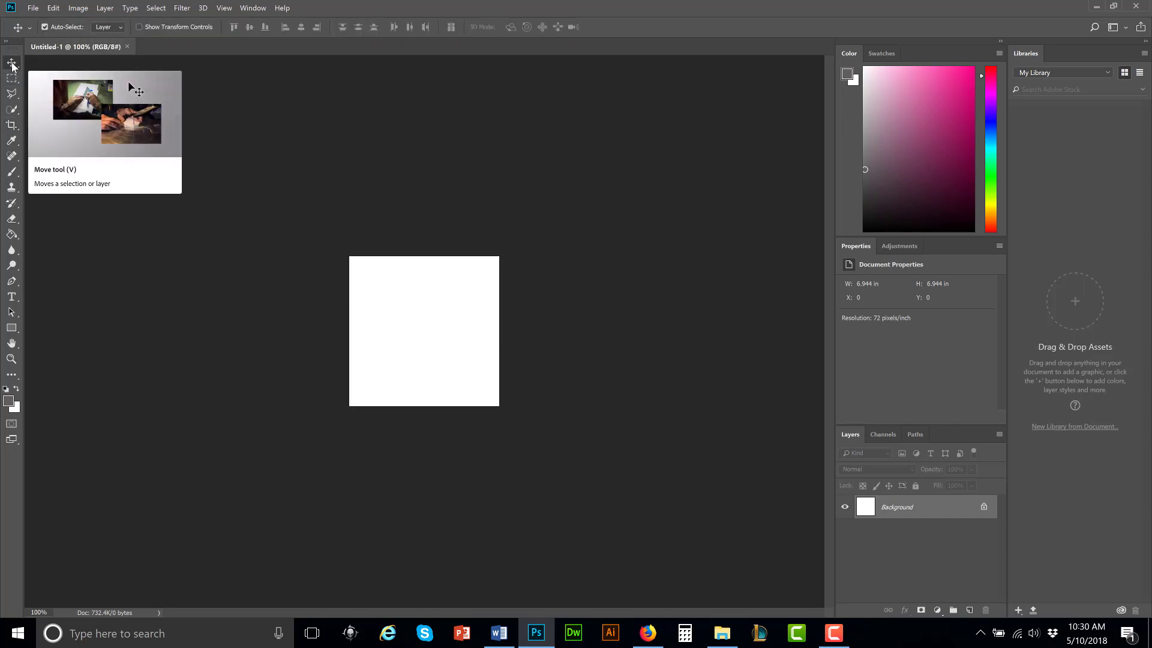
{"action": "left_click", "coordinate": [13, 80]}
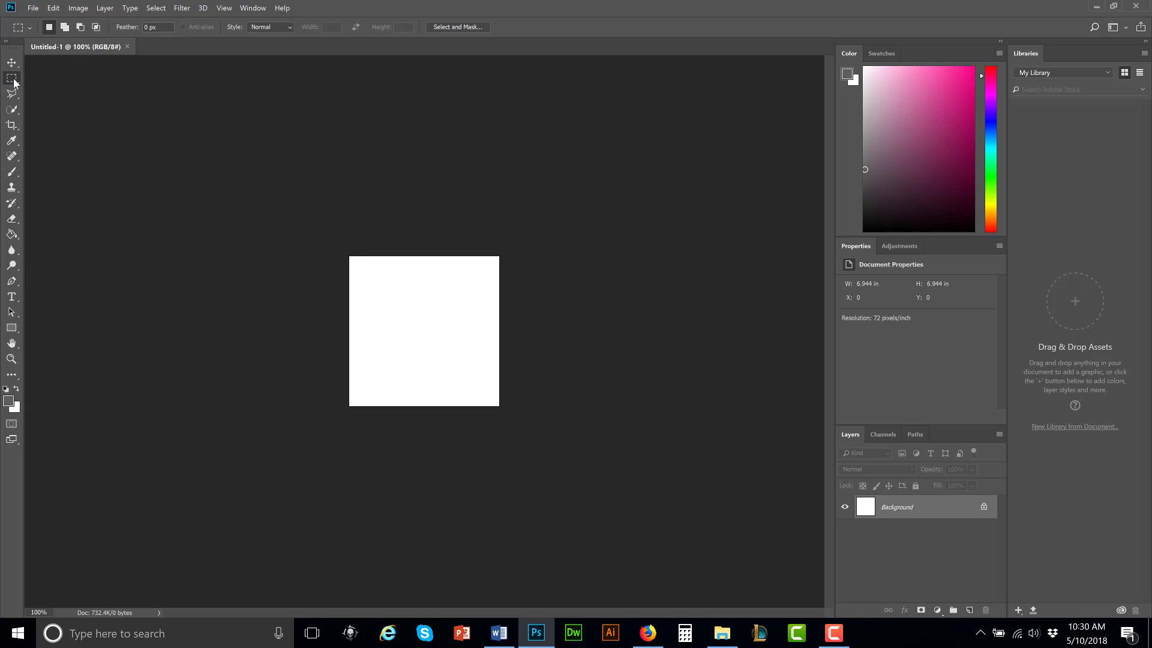
{"action": "left_click", "coordinate": [12, 93]}
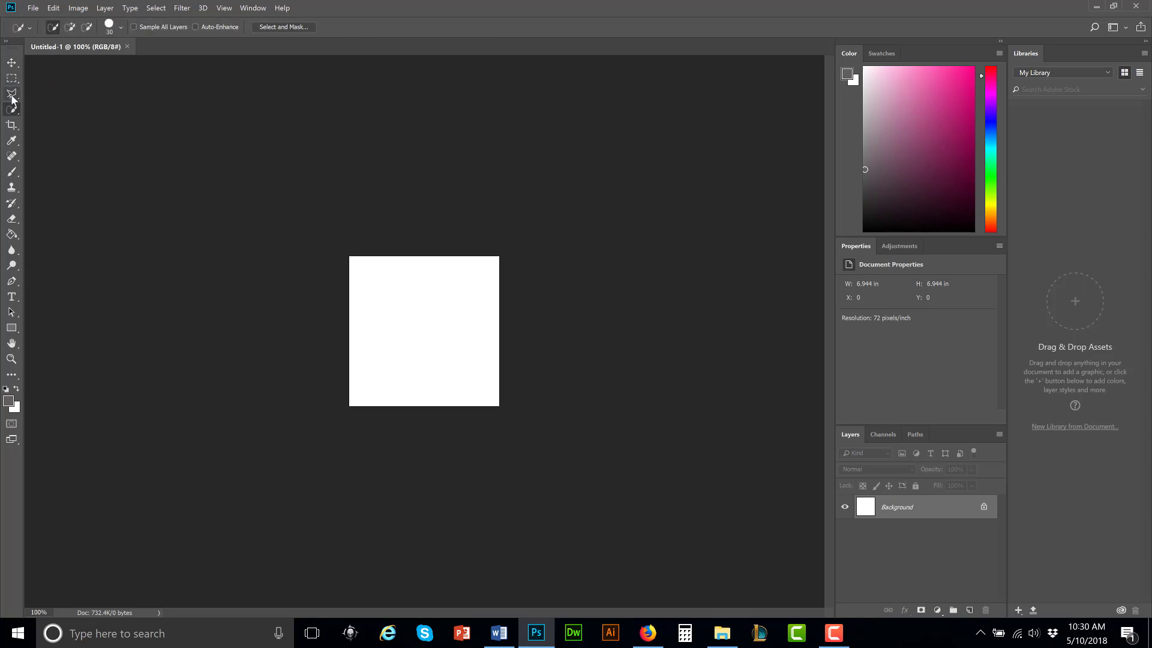
{"action": "left_click", "coordinate": [12, 109]}
{"action": "left_click", "coordinate": [11, 127]}
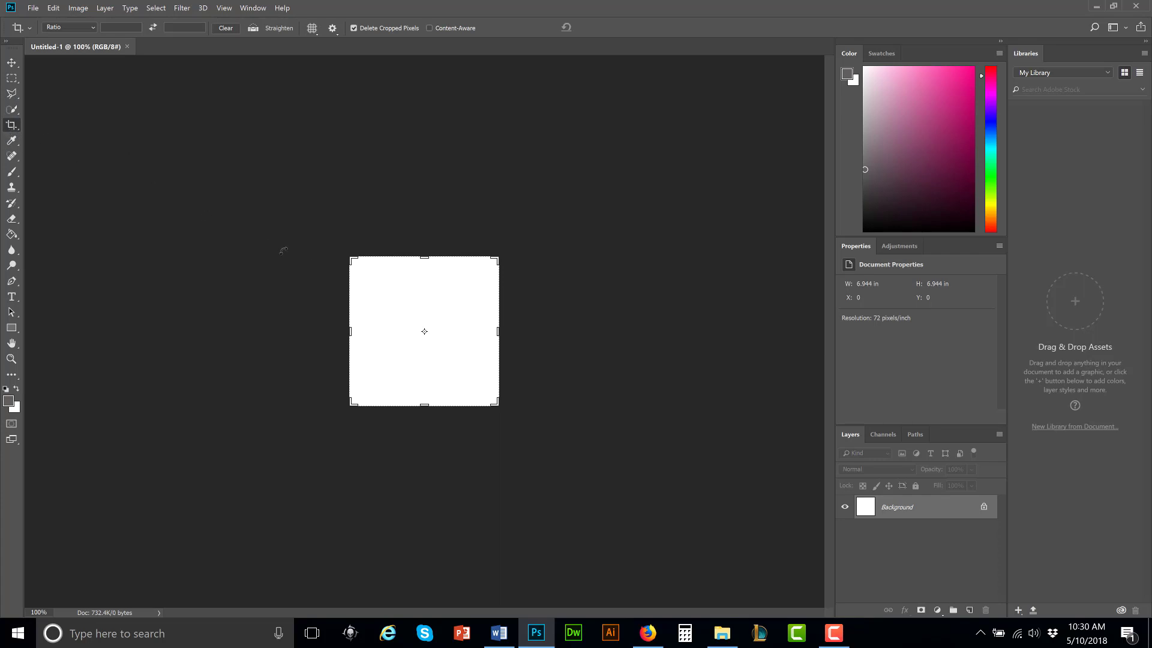
{"action": "left_click", "coordinate": [12, 141]}
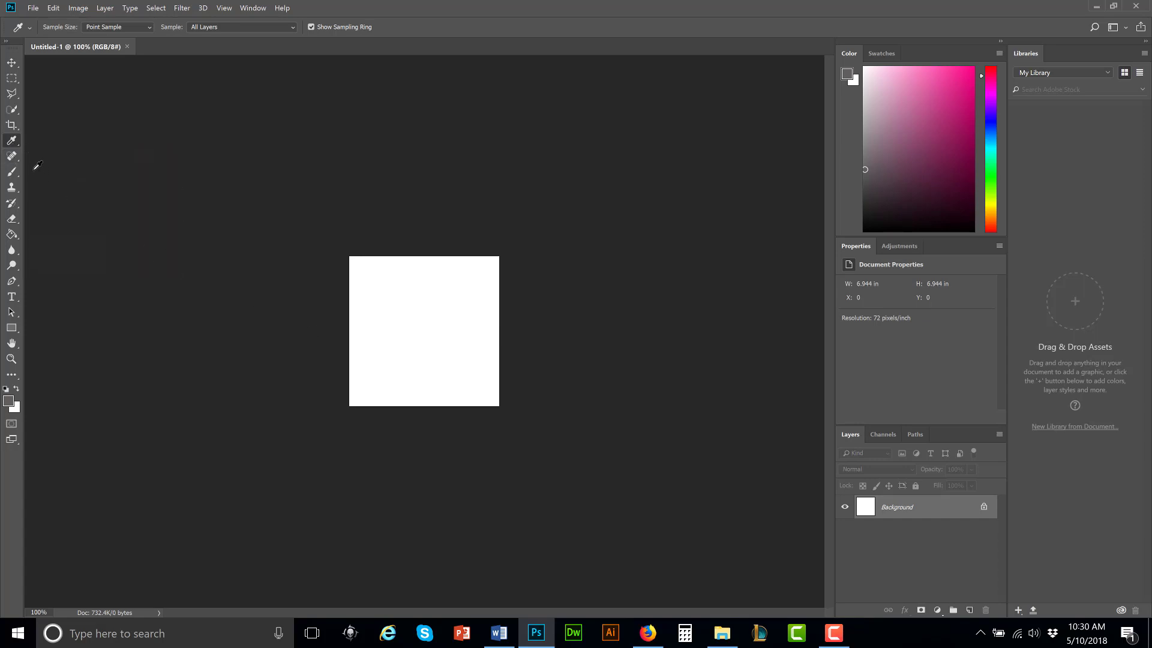
Review the alternative tools grouped with the Eyedropper, Crop and Polygonal Lasso tools
{"action": "left_click", "coordinate": [17, 144]}
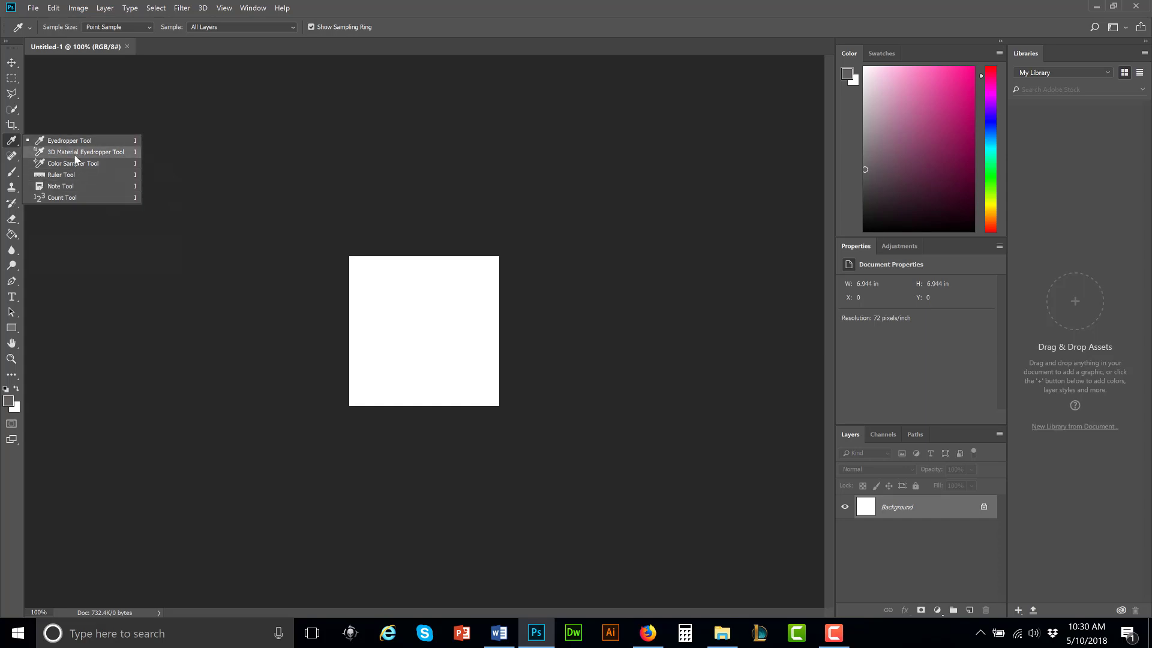
{"action": "left_click", "coordinate": [11, 128]}
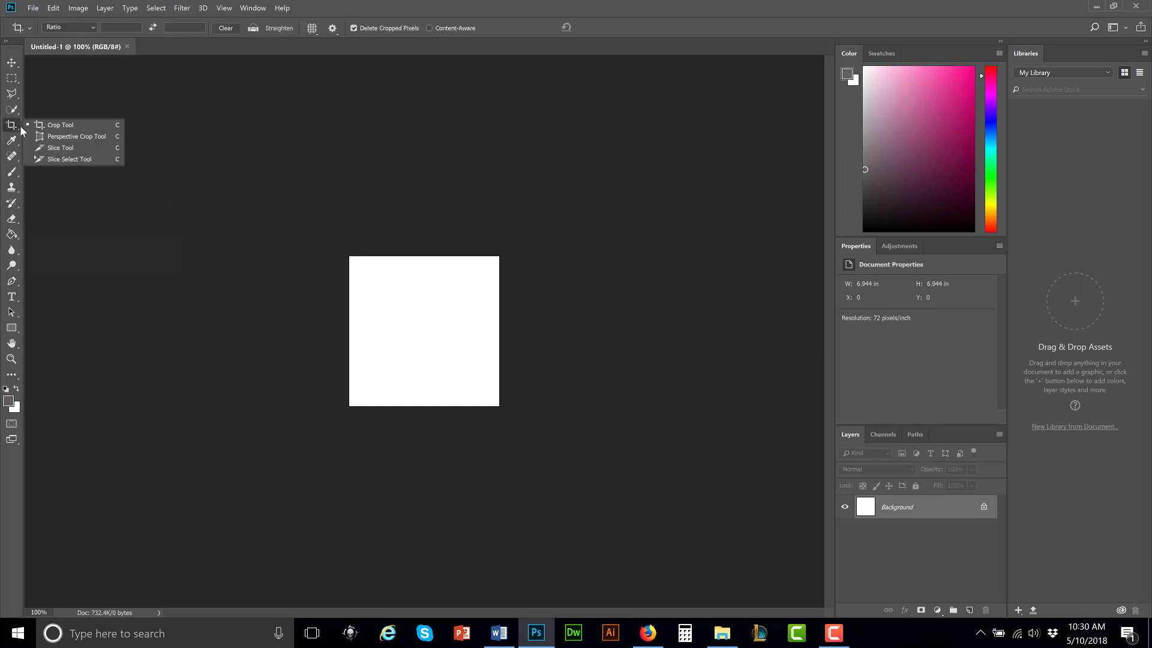
{"action": "left_click", "coordinate": [60, 124]}
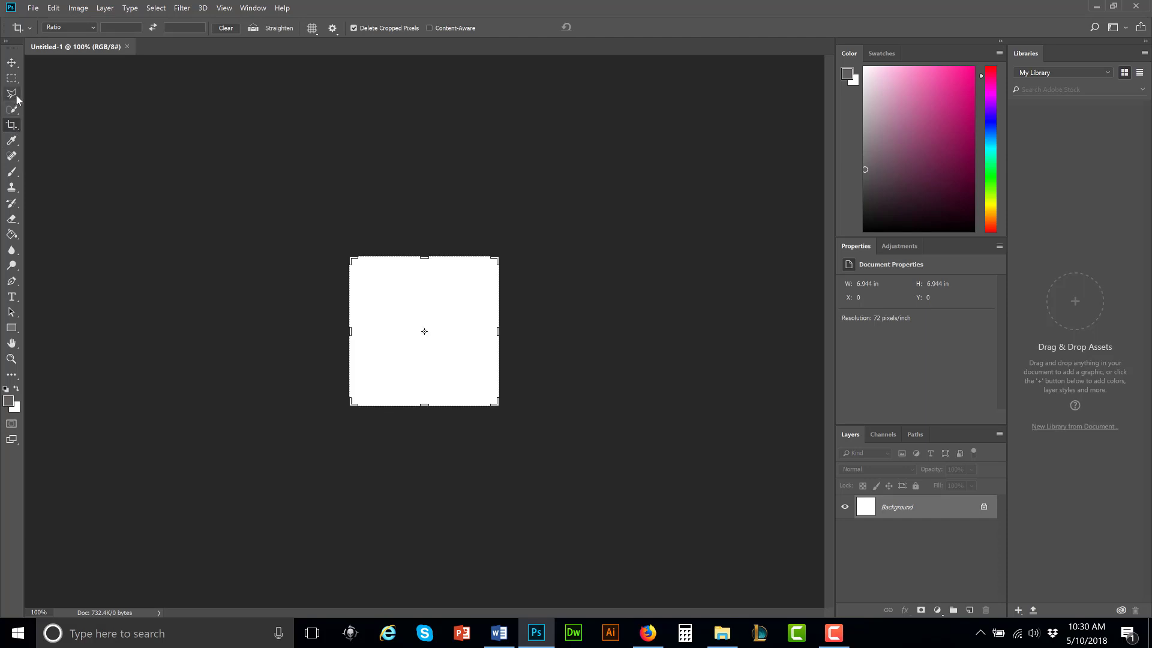
{"action": "left_click", "coordinate": [13, 96]}
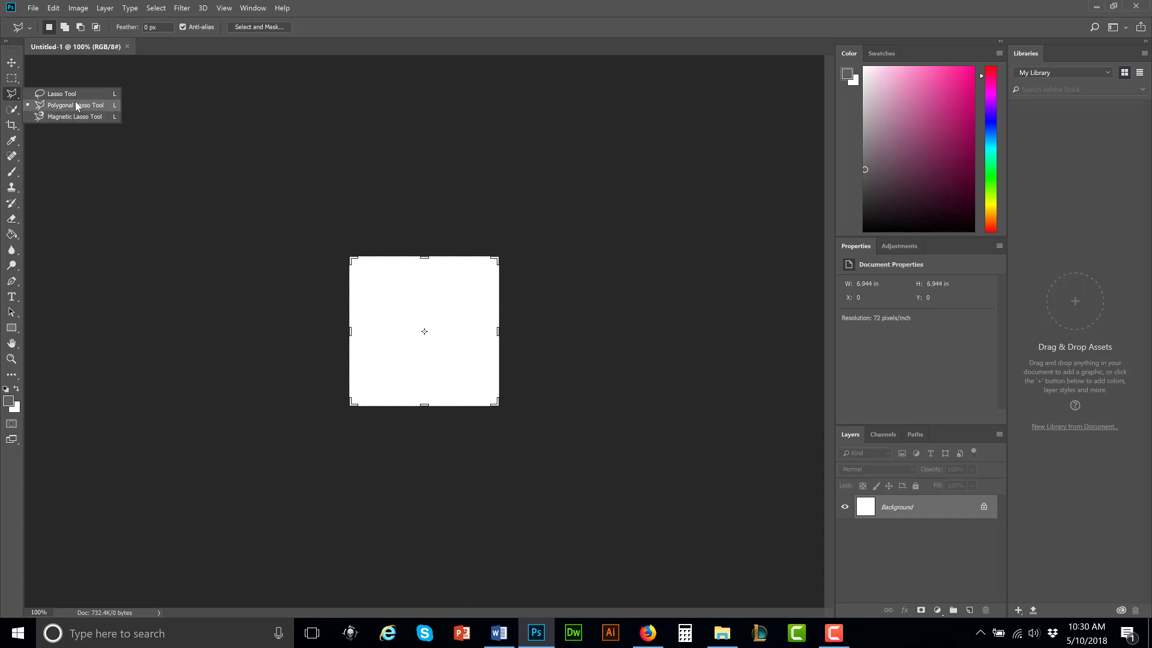
{"action": "left_click", "coordinate": [16, 95]}
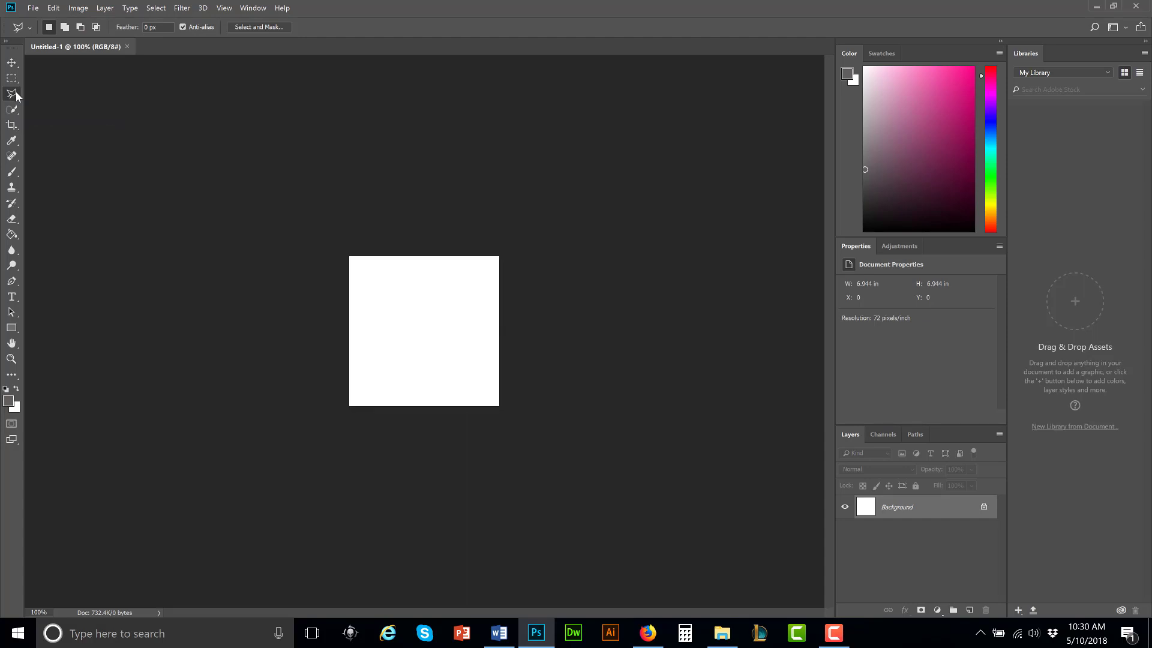
Review the tool variants grouped with Spot Healing Brush, Brush, Clone Stamp, Eraser and Paint Bucket
{"action": "left_click", "coordinate": [17, 157]}
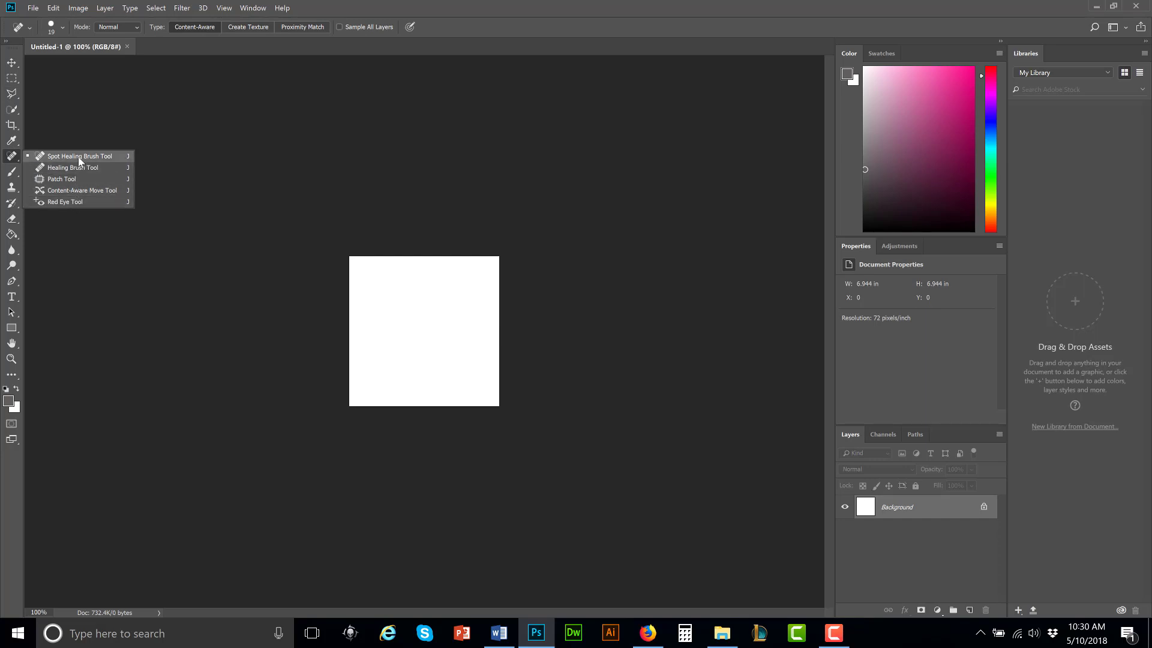
{"action": "left_click", "coordinate": [14, 174]}
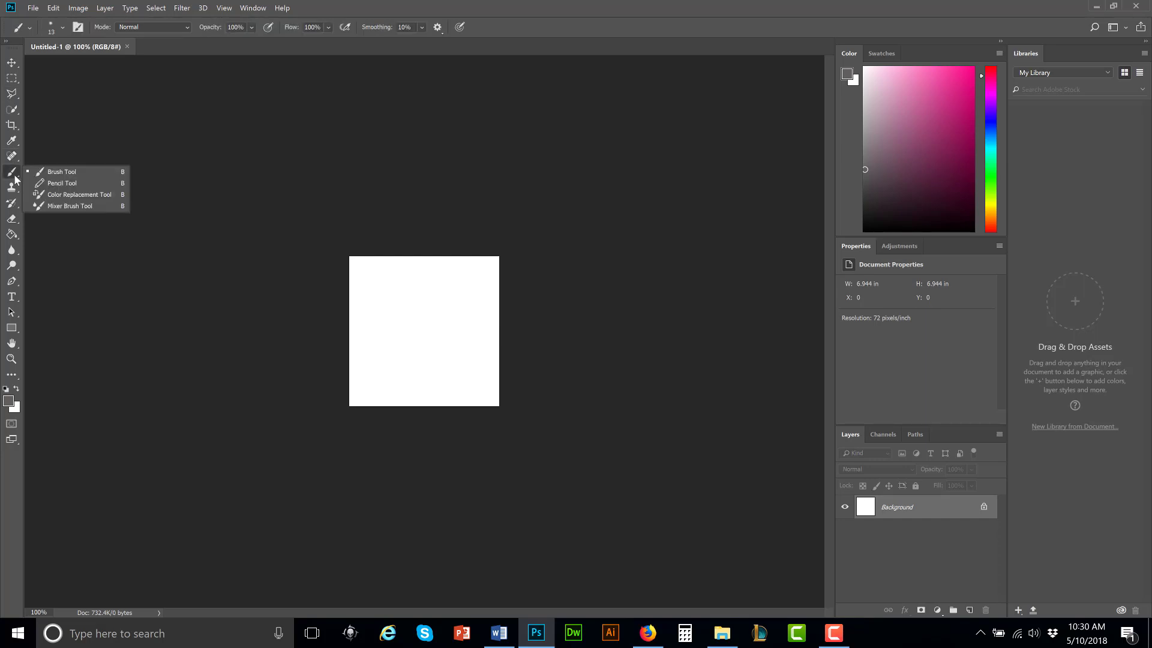
{"action": "left_click", "coordinate": [18, 189]}
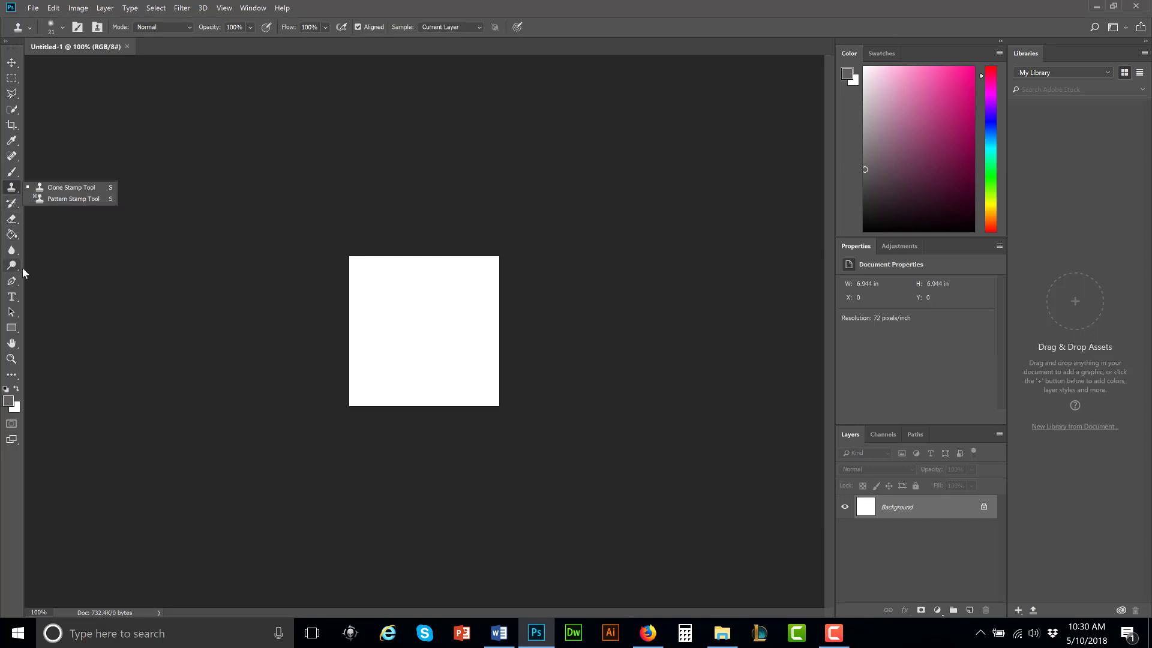
{"action": "left_click", "coordinate": [80, 243]}
{"action": "left_click", "coordinate": [564, 249]}
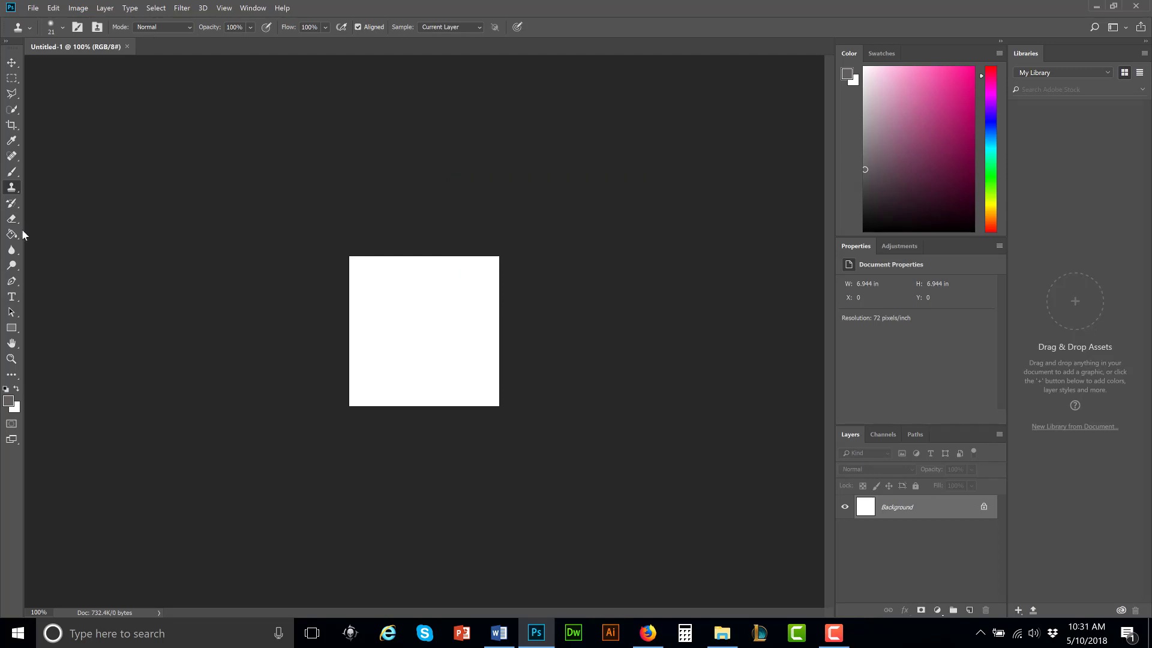
{"action": "left_click", "coordinate": [17, 224]}
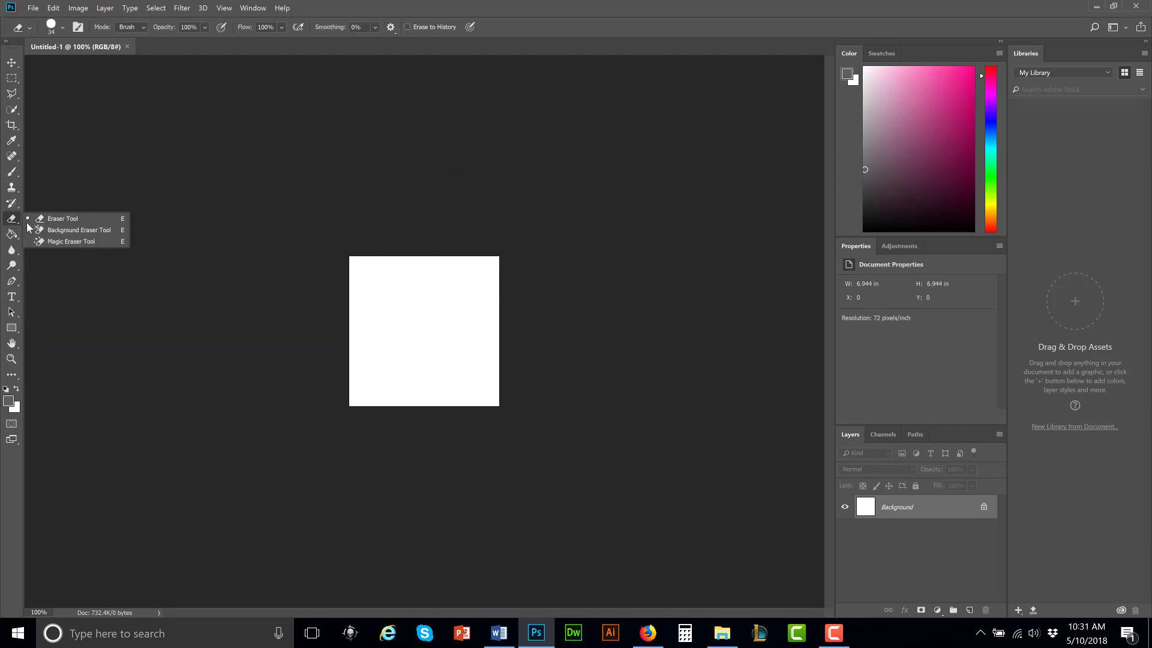
{"action": "left_click", "coordinate": [48, 223]}
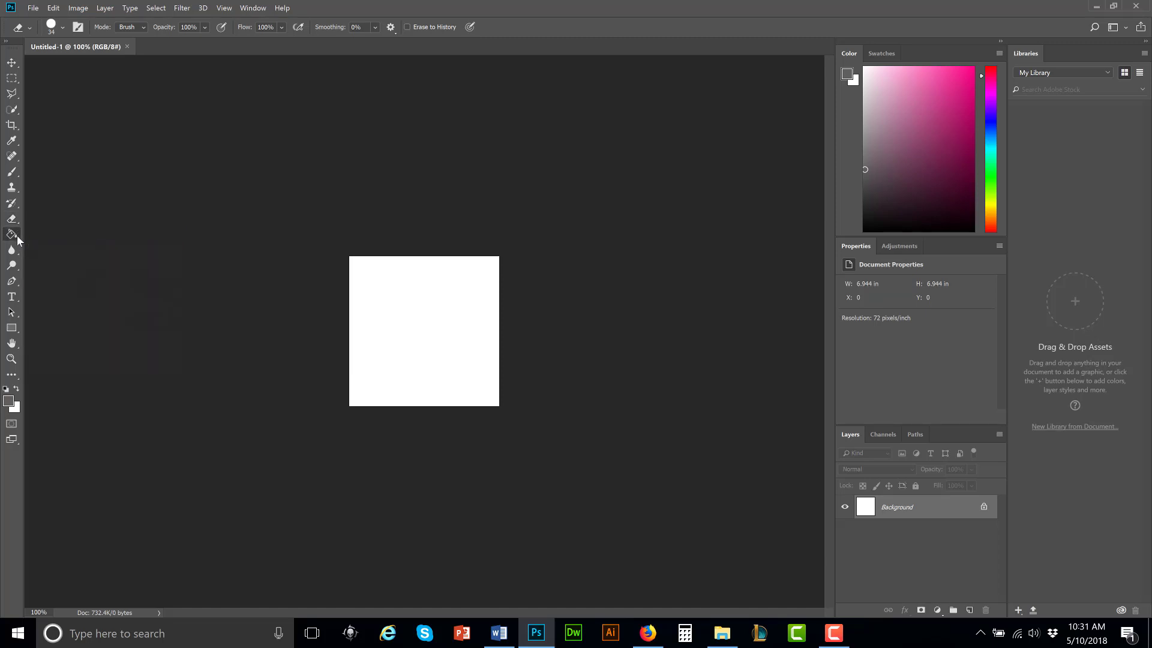
{"action": "left_click", "coordinate": [17, 235]}
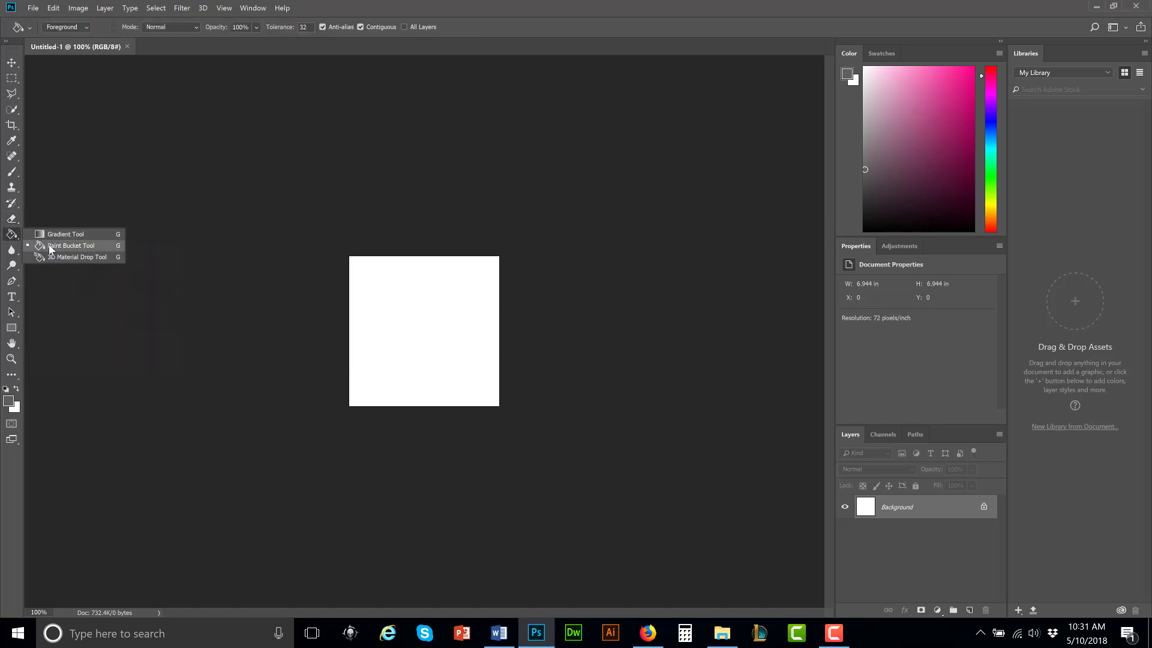
{"action": "left_click", "coordinate": [13, 235]}
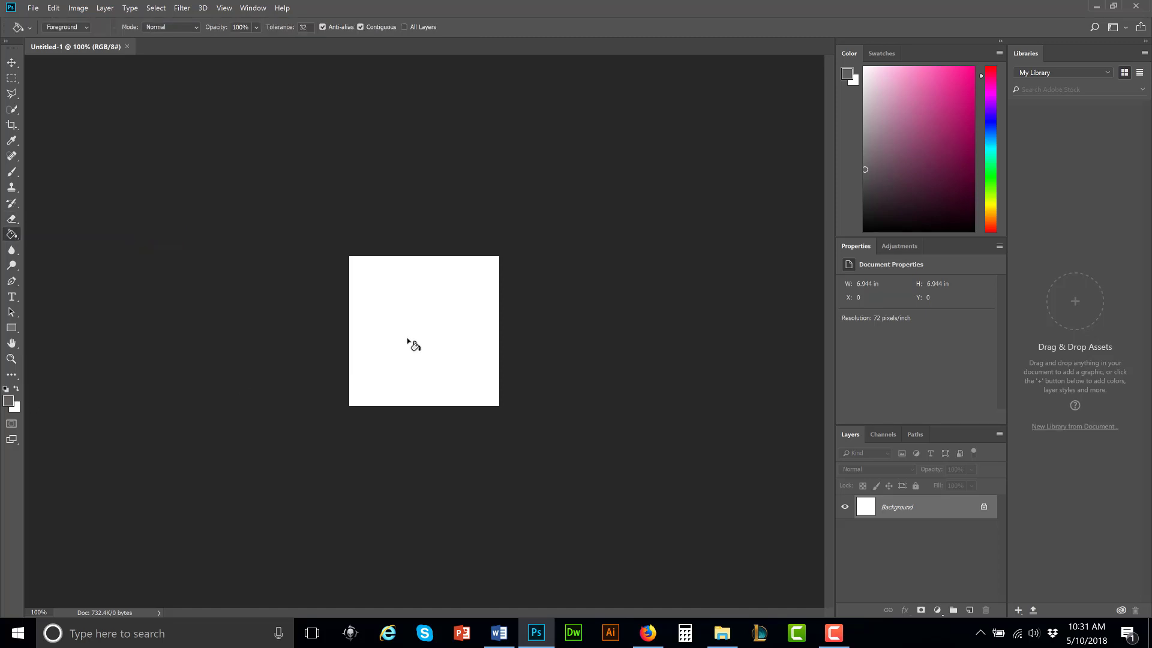
Compare the Blur and Dodge tool groups and their options by switching between them
{"action": "left_click", "coordinate": [16, 250]}
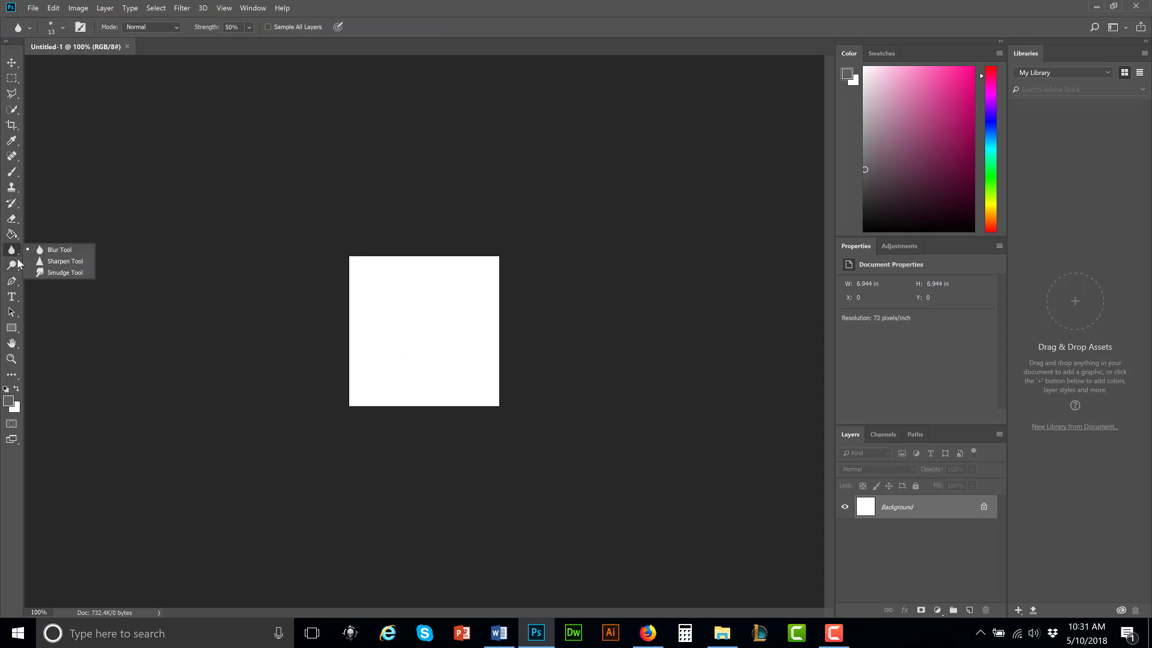
{"action": "left_click", "coordinate": [17, 265]}
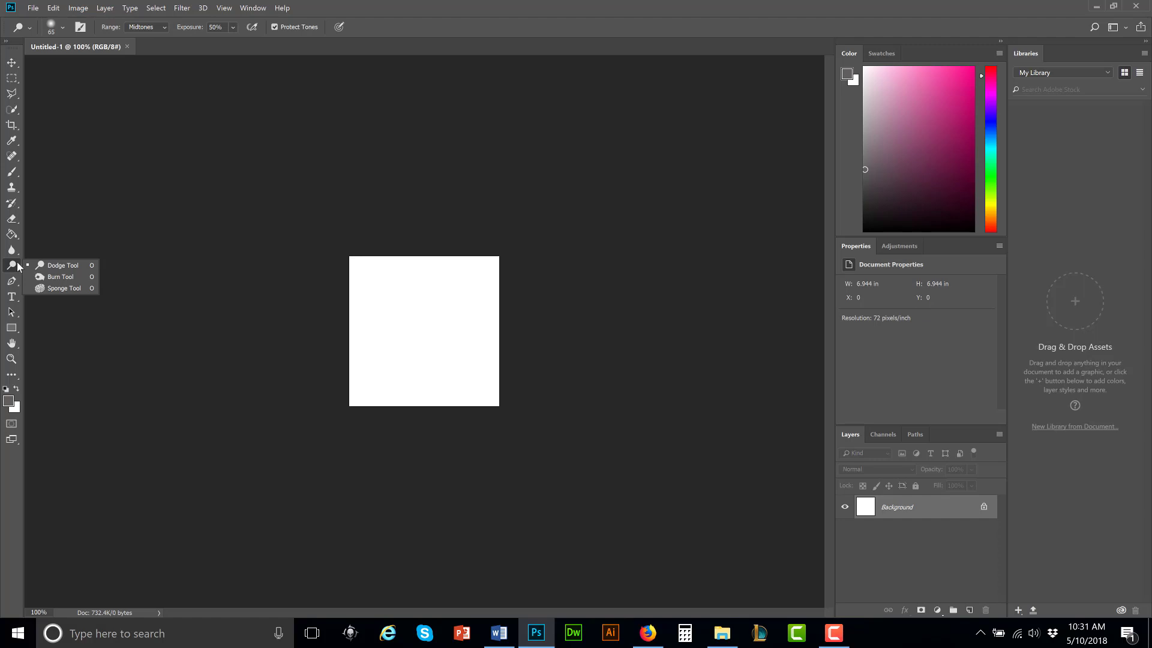
{"action": "left_click", "coordinate": [16, 248]}
{"action": "left_click", "coordinate": [16, 263]}
{"action": "left_click", "coordinate": [17, 251]}
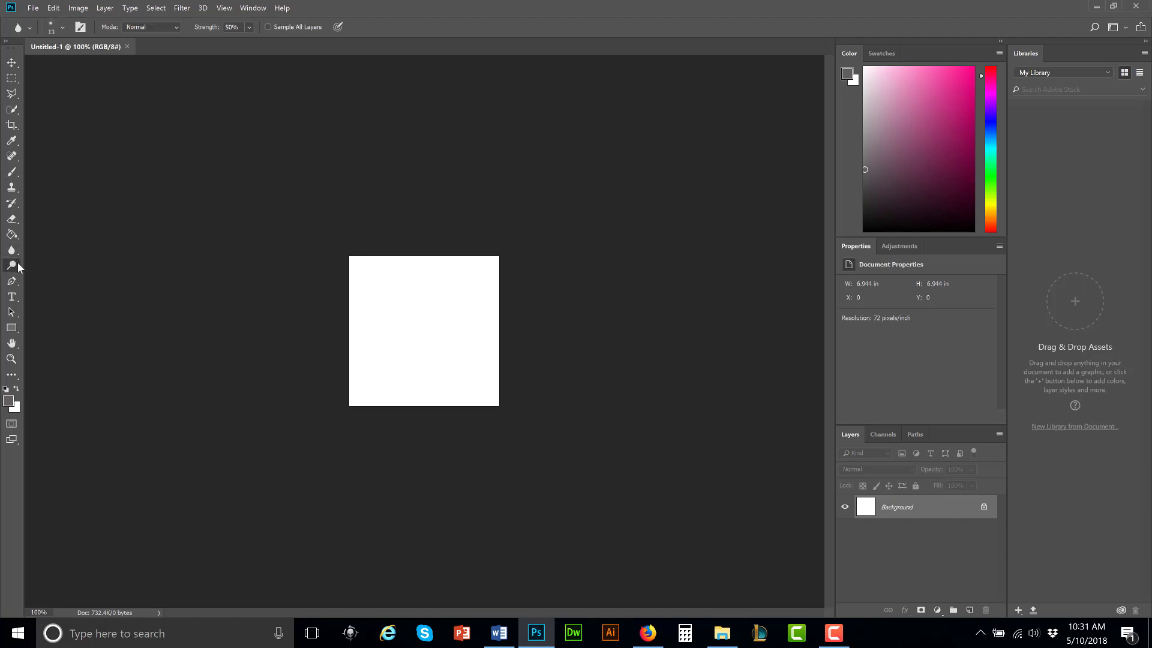
{"action": "left_click", "coordinate": [17, 263]}
{"action": "left_click", "coordinate": [16, 252]}
{"action": "left_click", "coordinate": [16, 262]}
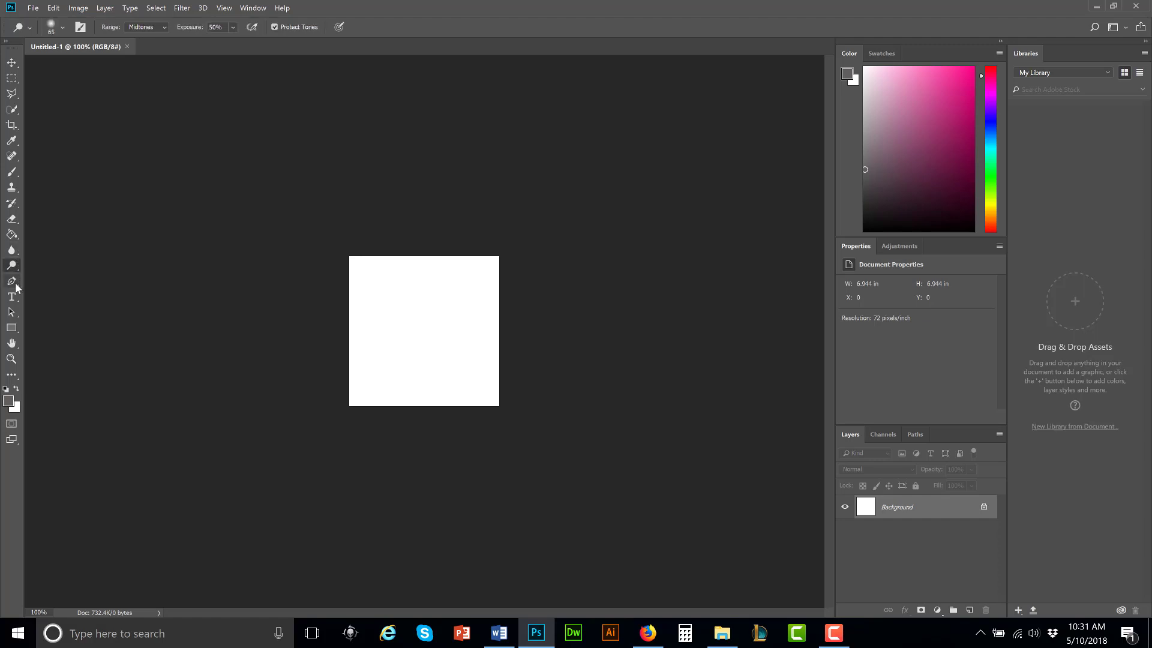
Review the tool variants grouped with the Pen, Horizontal Type and Path Selection tools
{"action": "left_click", "coordinate": [16, 289]}
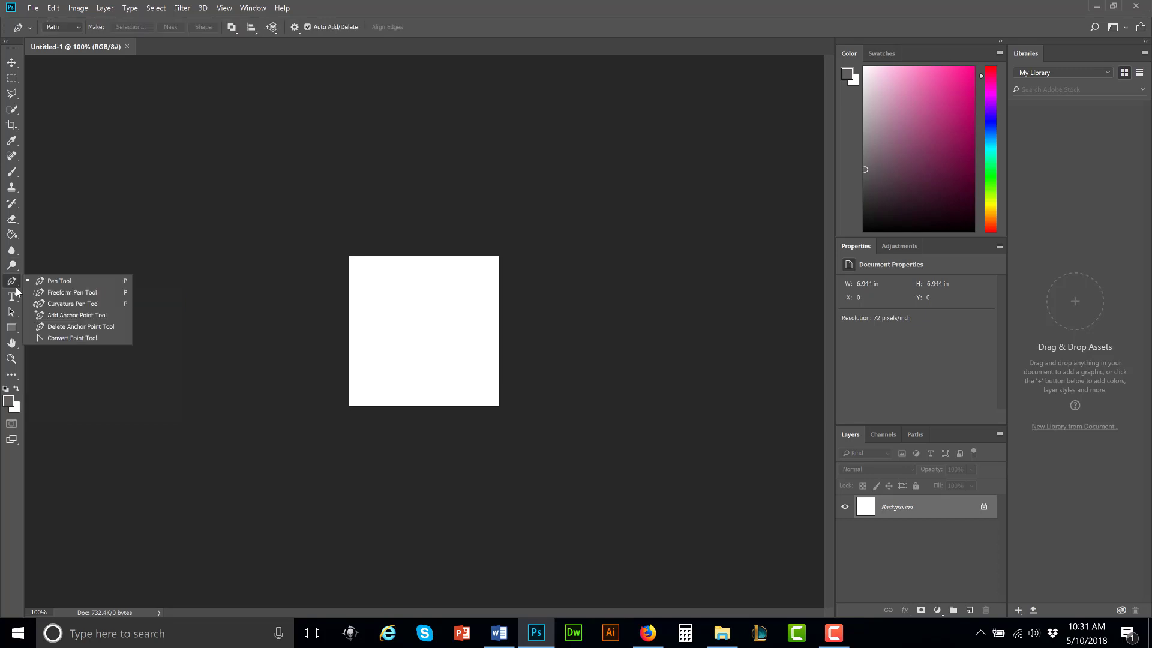
{"action": "left_click", "coordinate": [17, 291]}
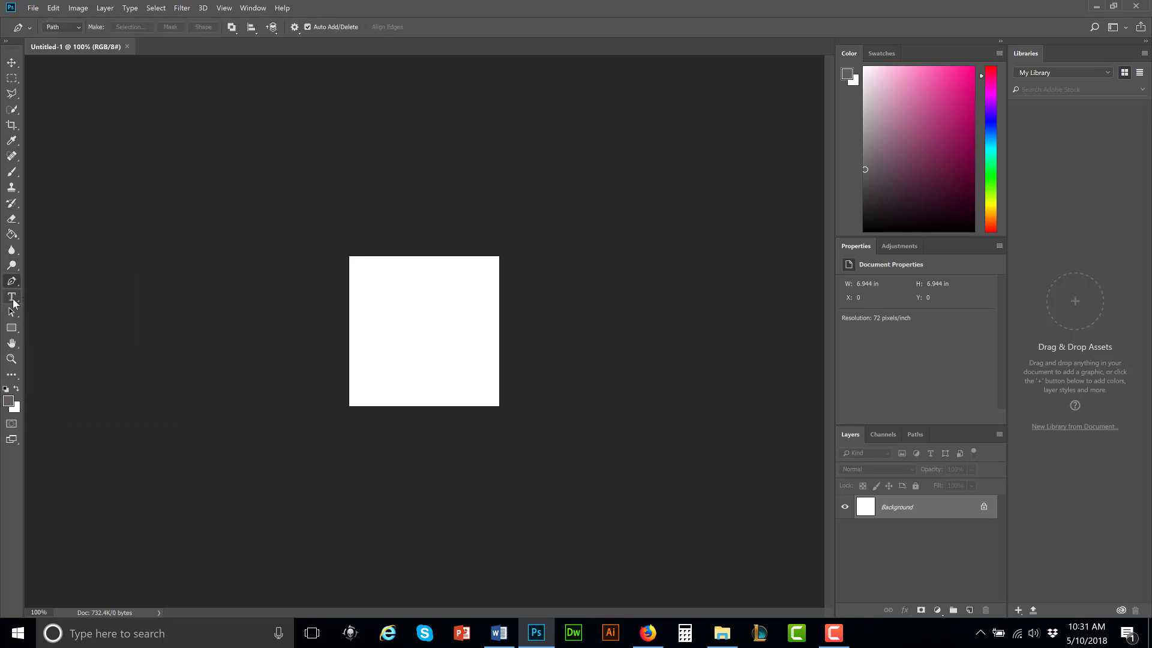
{"action": "left_click", "coordinate": [13, 298]}
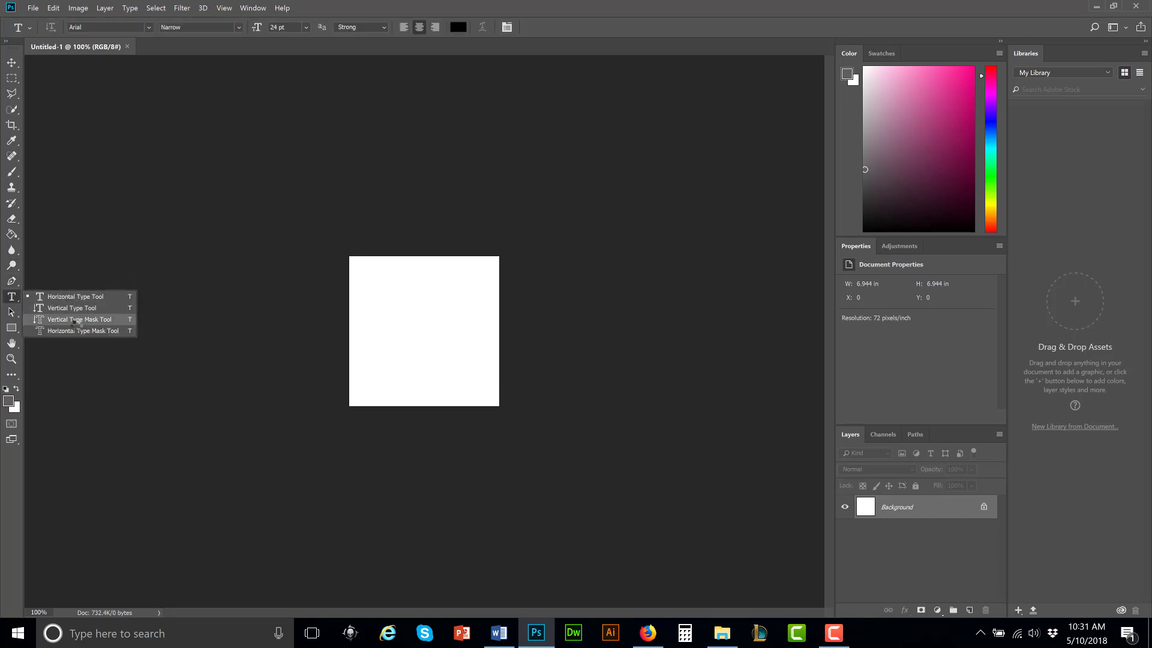
{"action": "left_click", "coordinate": [72, 296]}
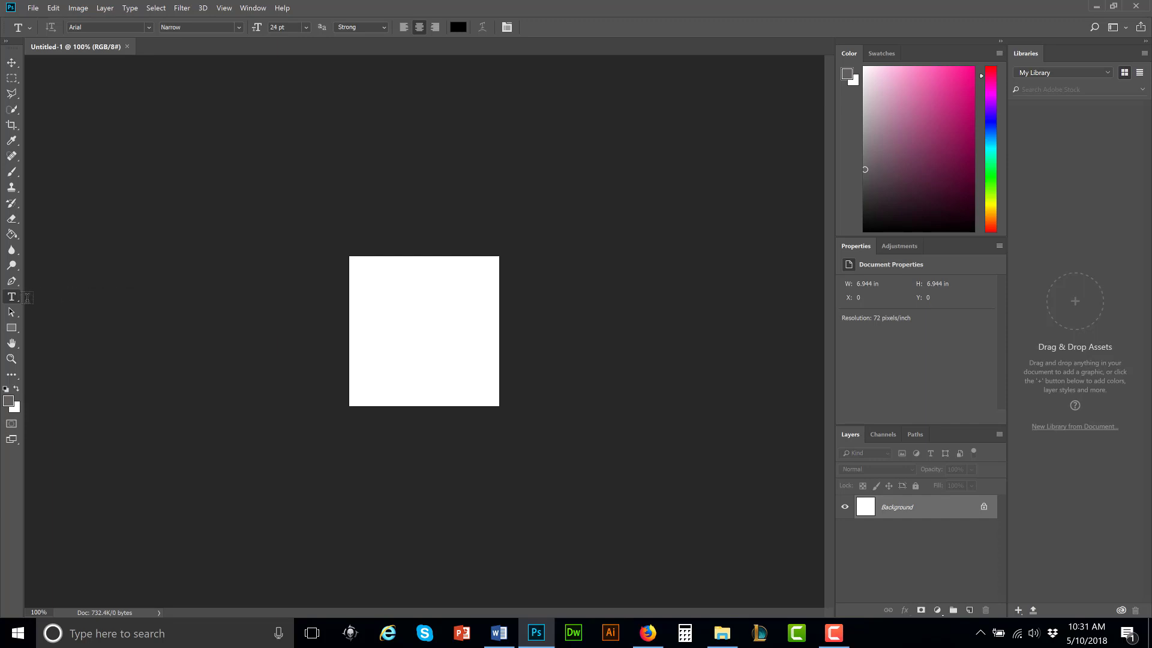
{"action": "left_click", "coordinate": [16, 314]}
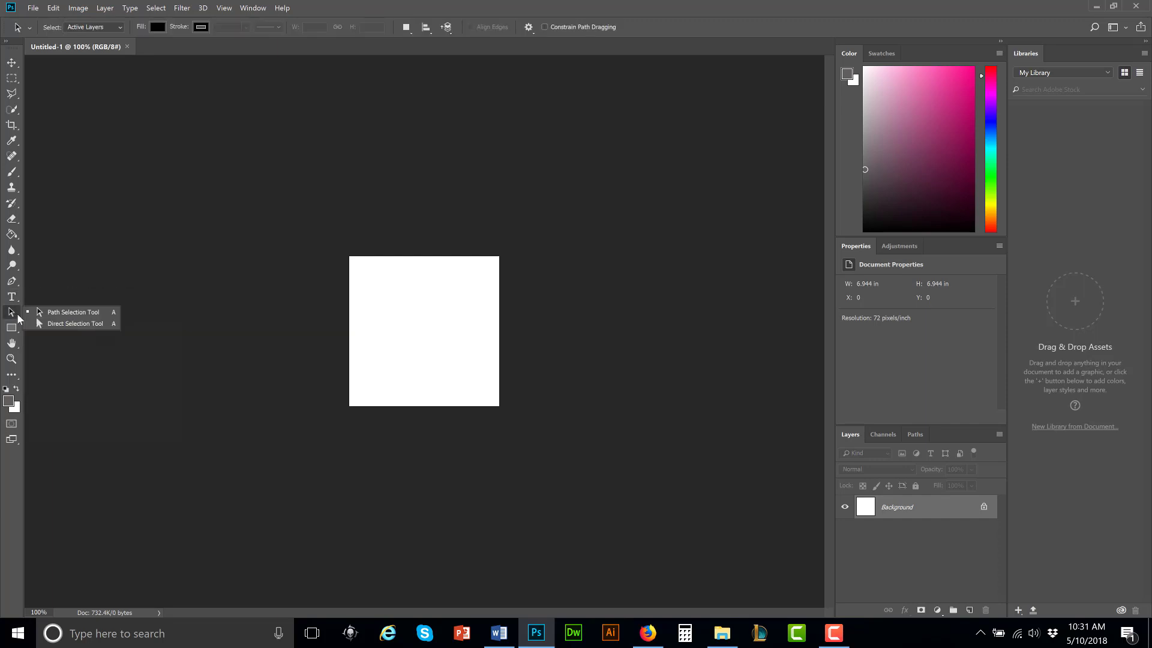
{"action": "left_click", "coordinate": [17, 313]}
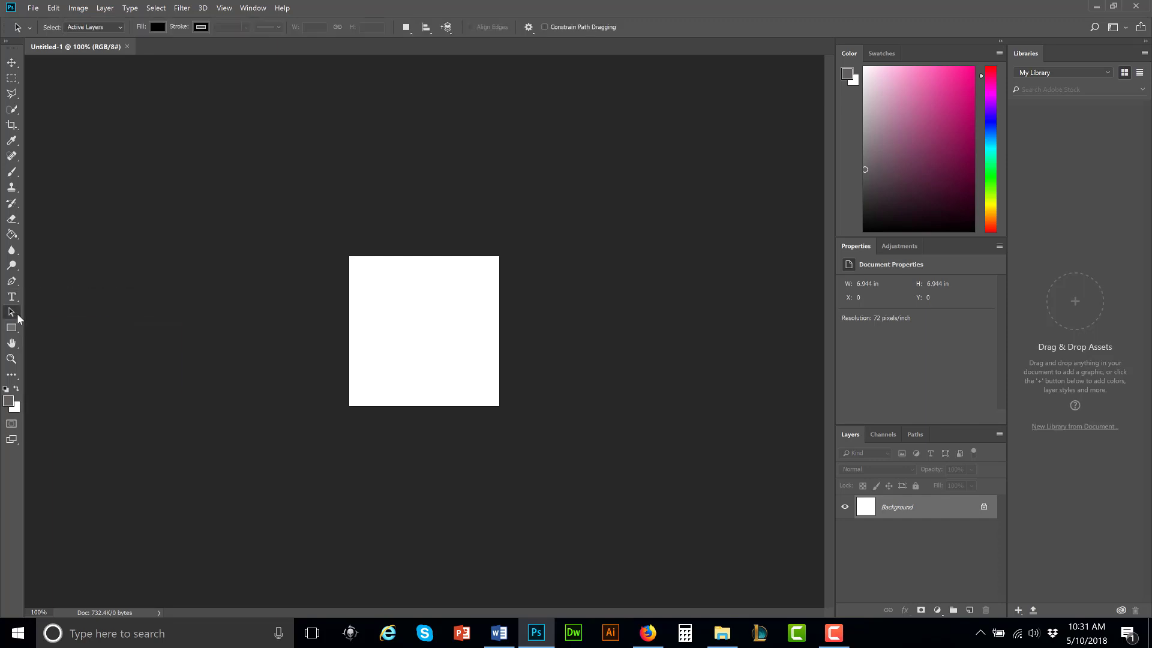
Inspect the foreground color in the Color Picker without applying a new color
{"action": "left_click", "coordinate": [9, 402]}
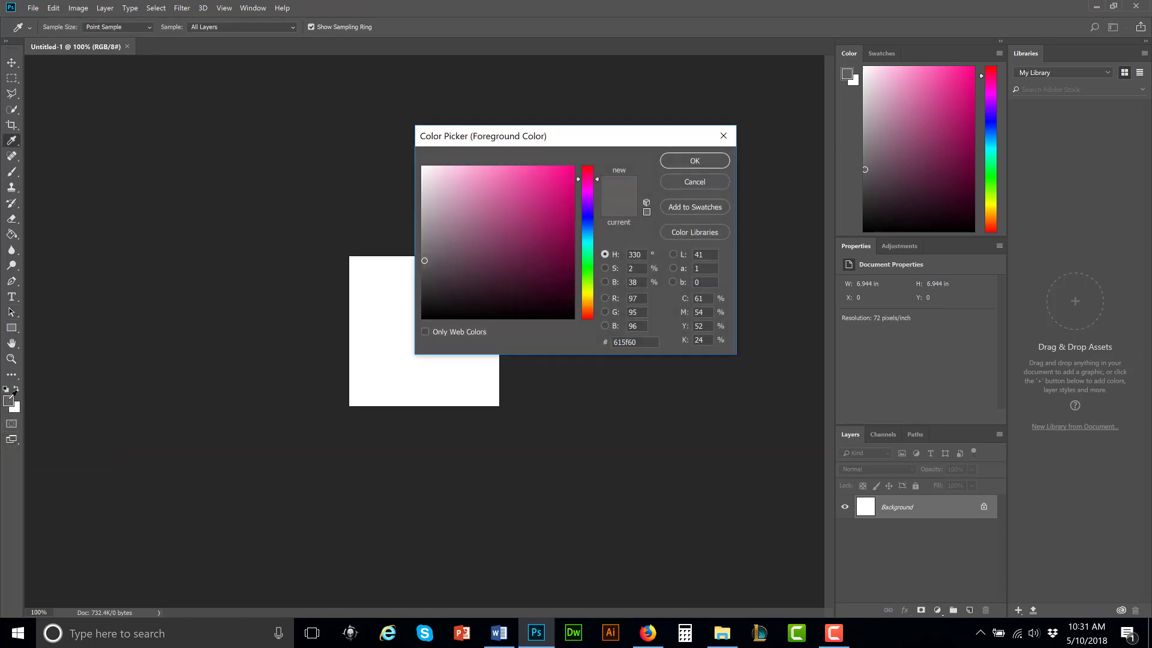
{"action": "left_click", "coordinate": [693, 182]}
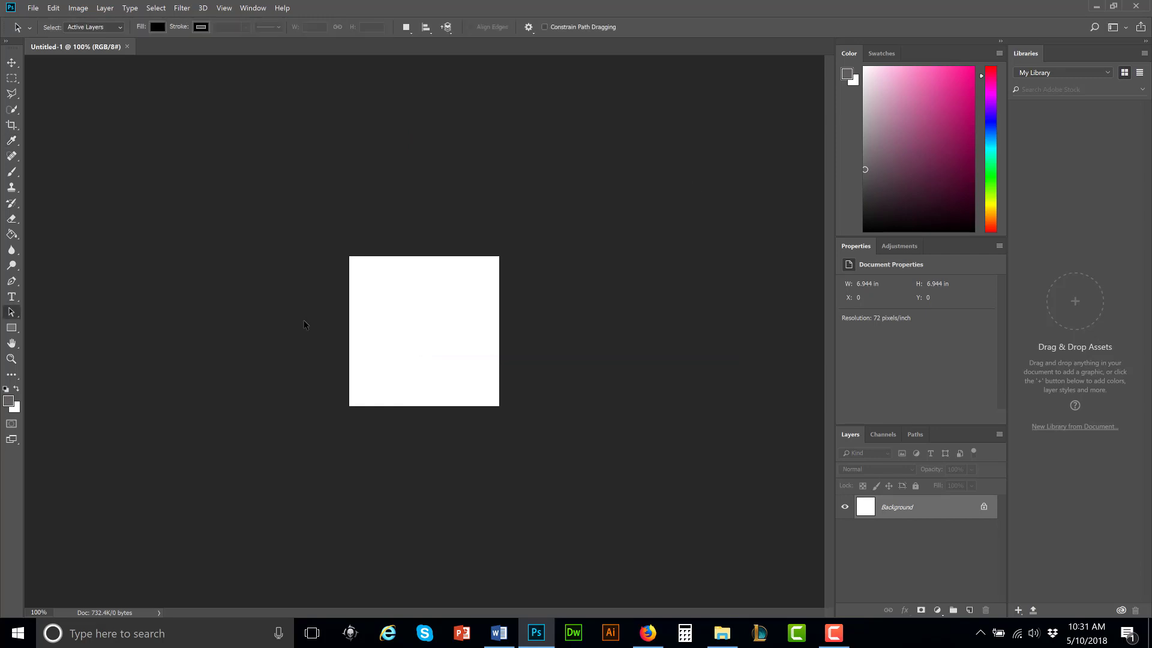